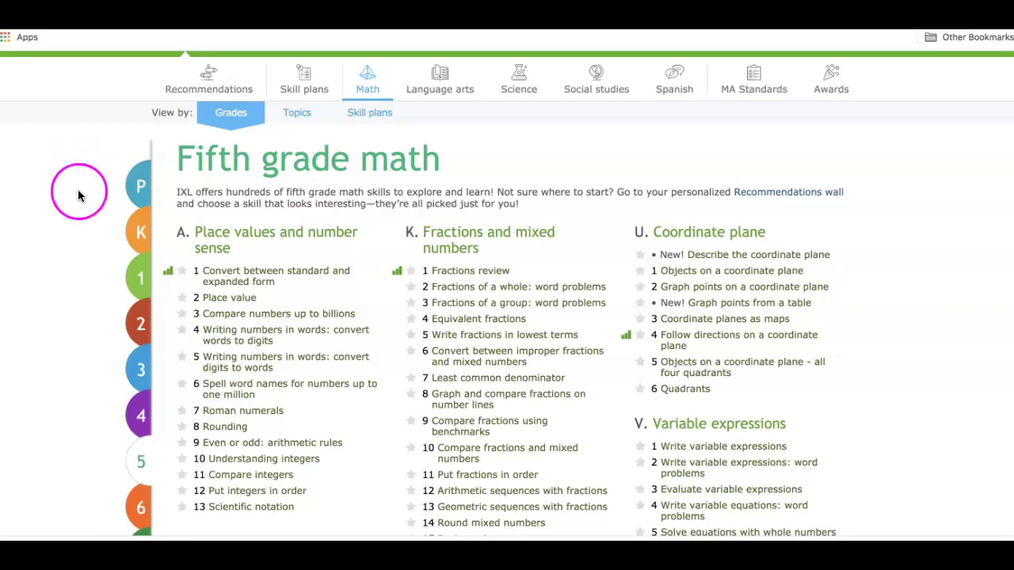
Open IXL skill L.13 'Add 3 or more fractions: word problems' from section L.
mouse_move(348, 274)
scroll(345, 277, "down", 3)
scroll(343, 281, "down", 1)
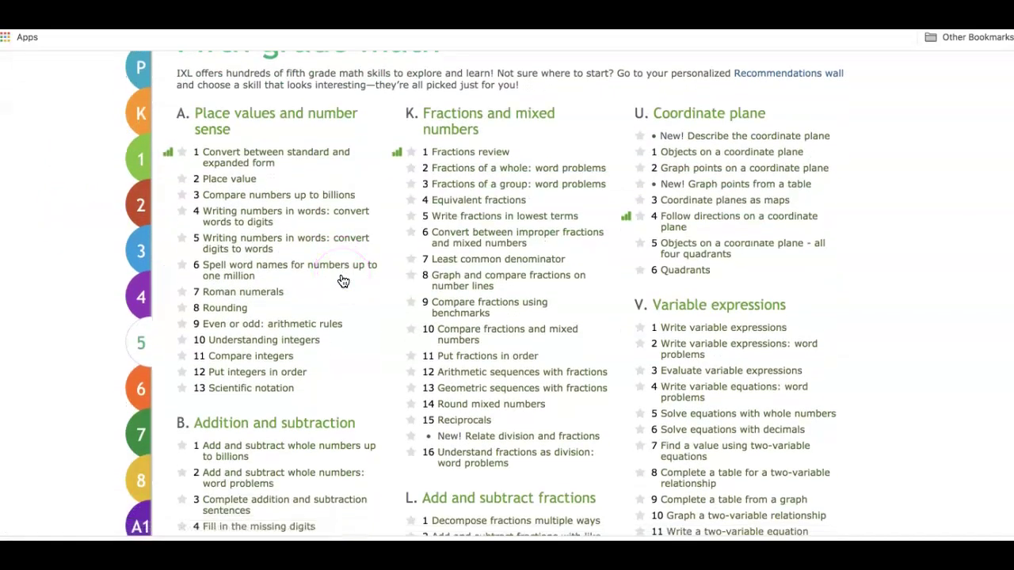
scroll(343, 282, "down", 4)
scroll(343, 281, "up", 1)
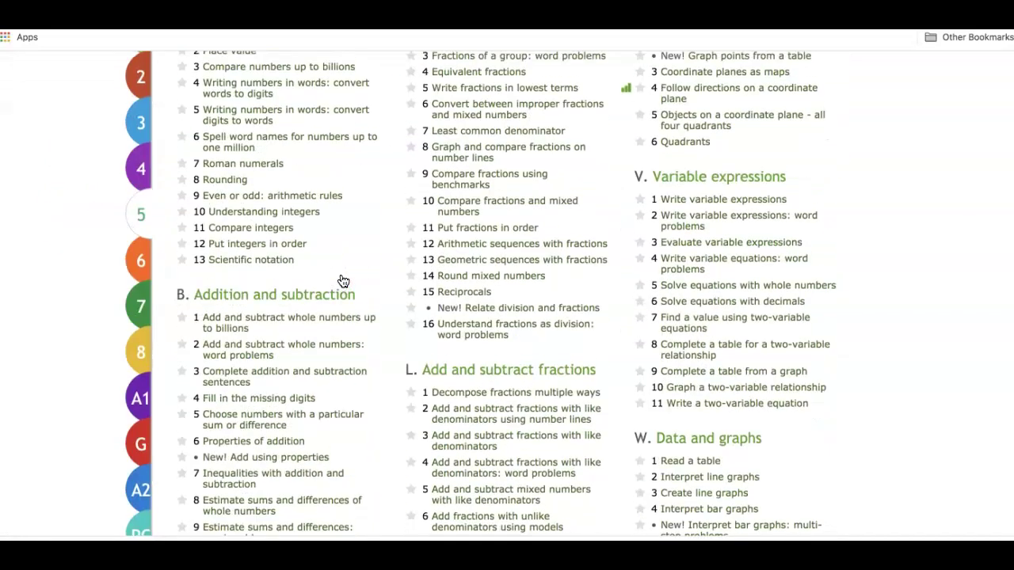
scroll(343, 282, "down", 4)
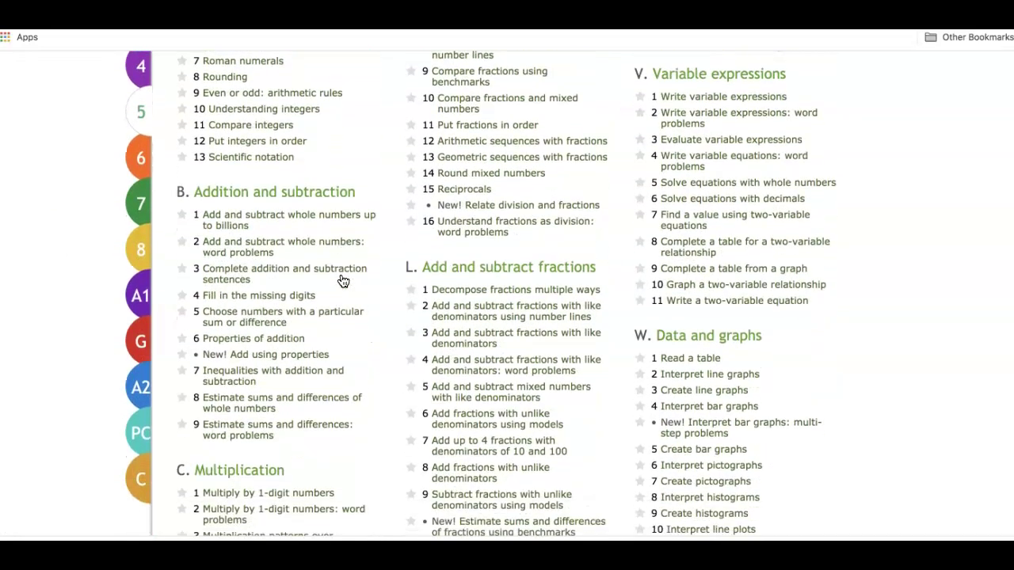
scroll(343, 281, "down", 7)
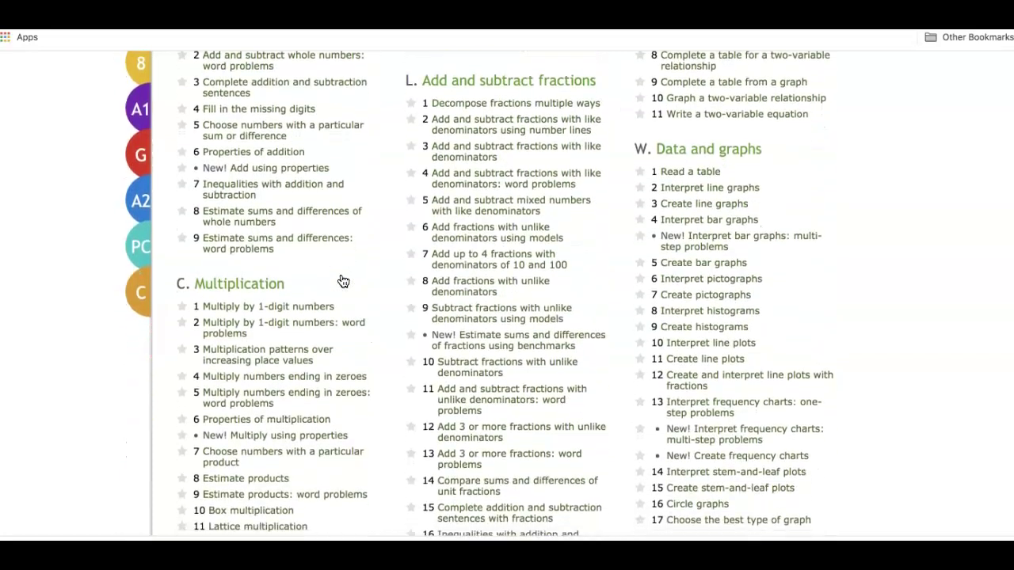
scroll(343, 281, "down", 1)
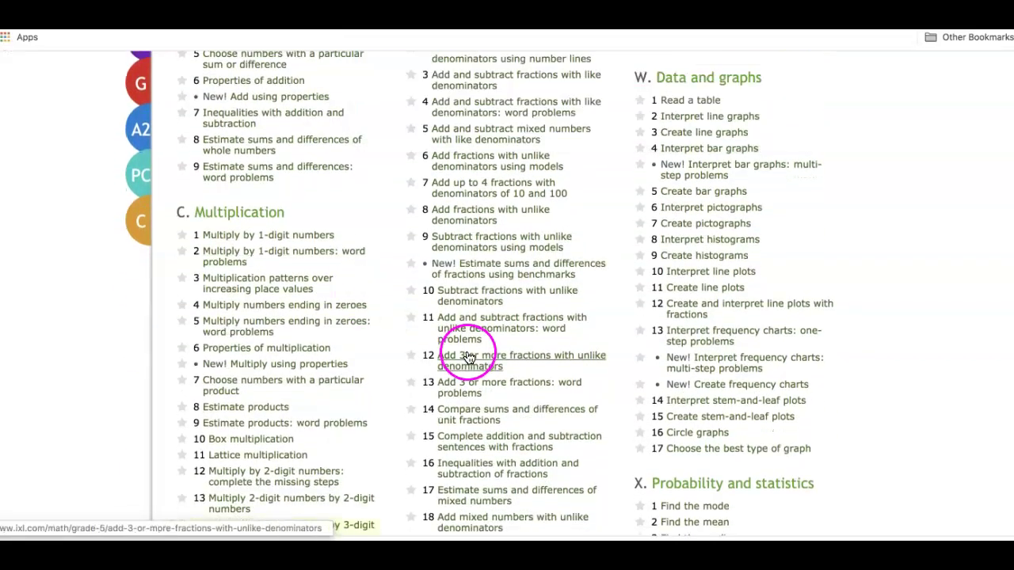
left_click(458, 390)
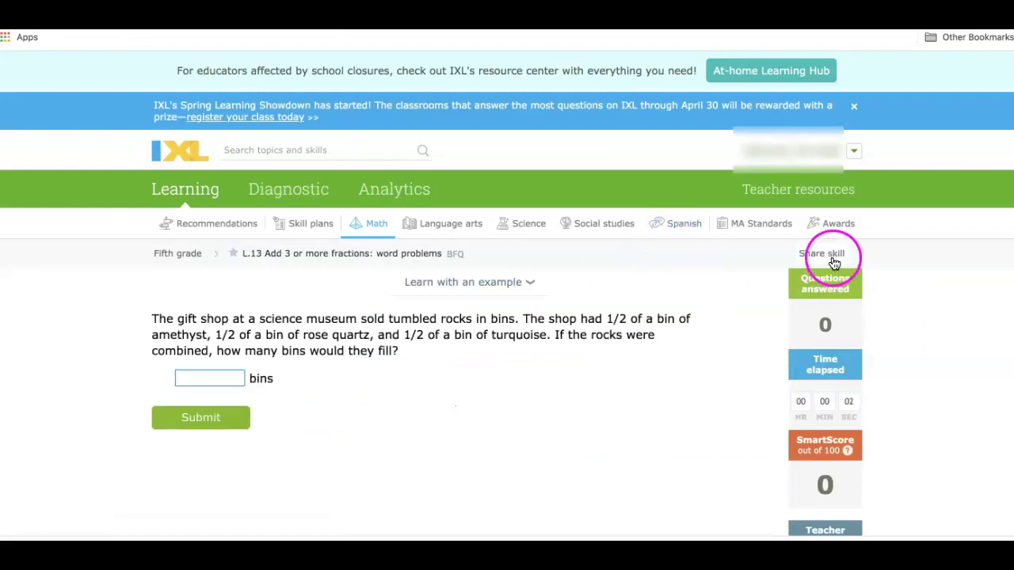
mouse_move(828, 254)
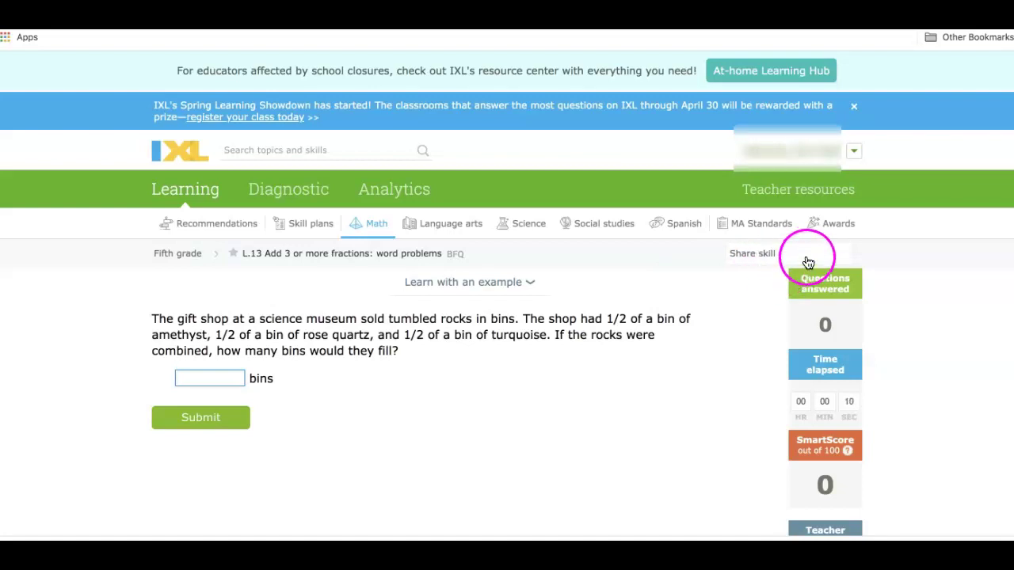
Share the skill to Google Classroom with class Math 2019-2020 and action Create assignment.
left_click(806, 255)
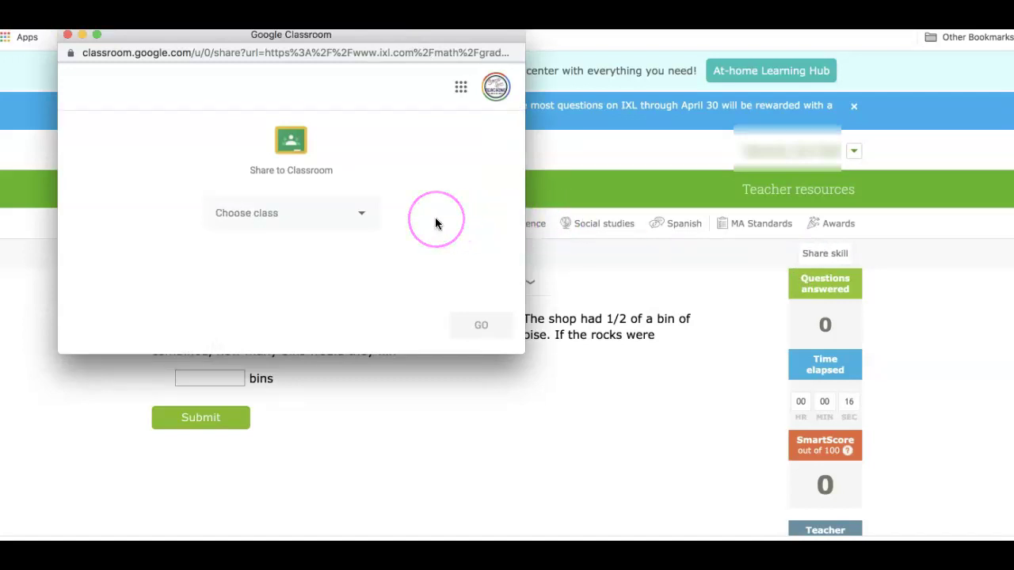
left_click(377, 219)
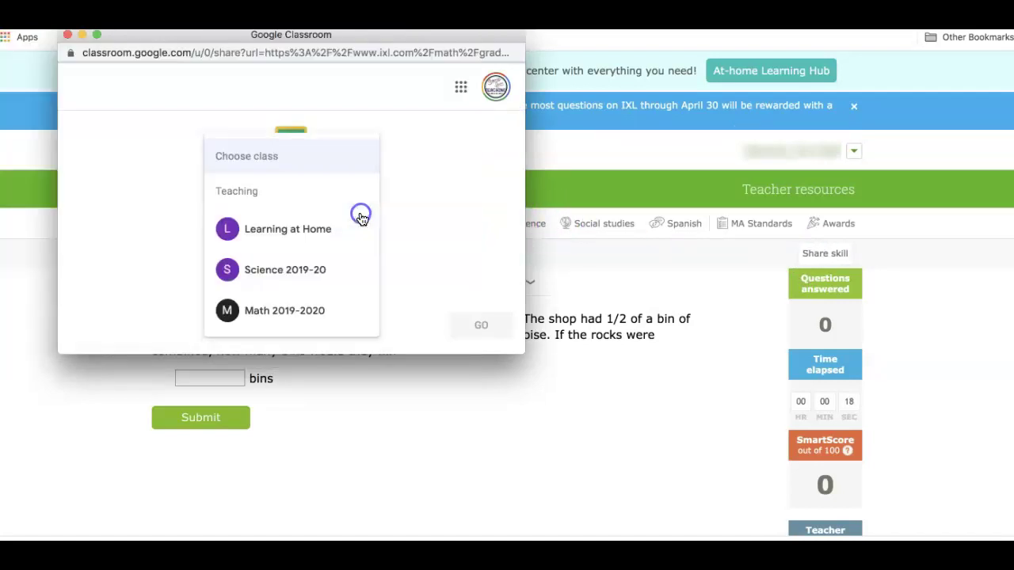
left_click(325, 301)
left_click(322, 313)
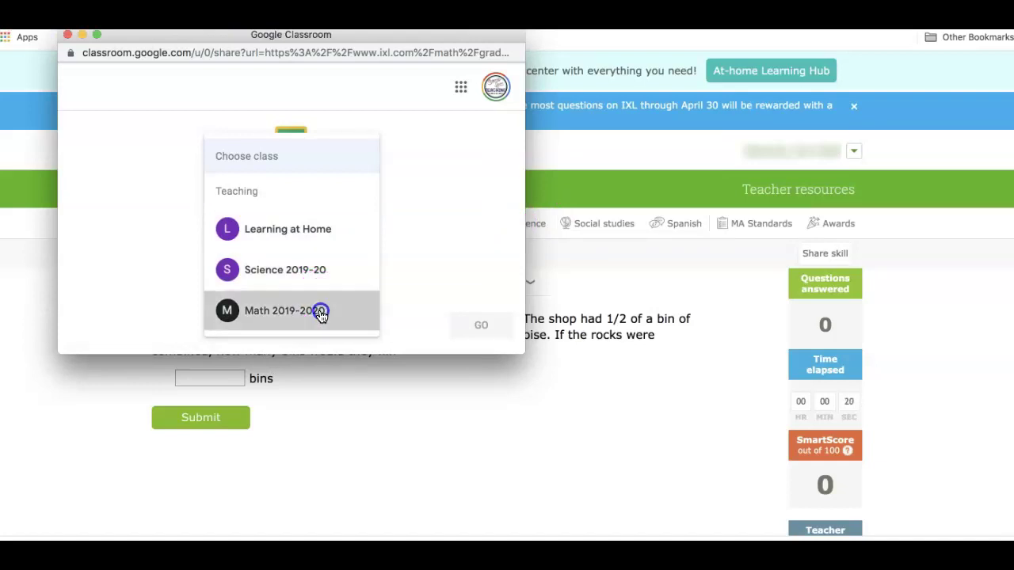
left_click(358, 277)
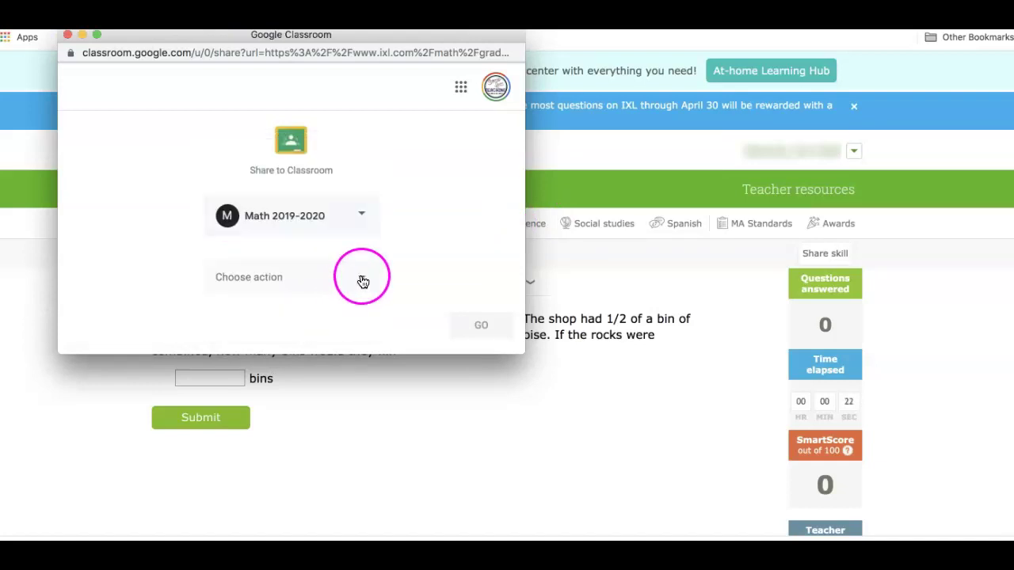
left_click(340, 233)
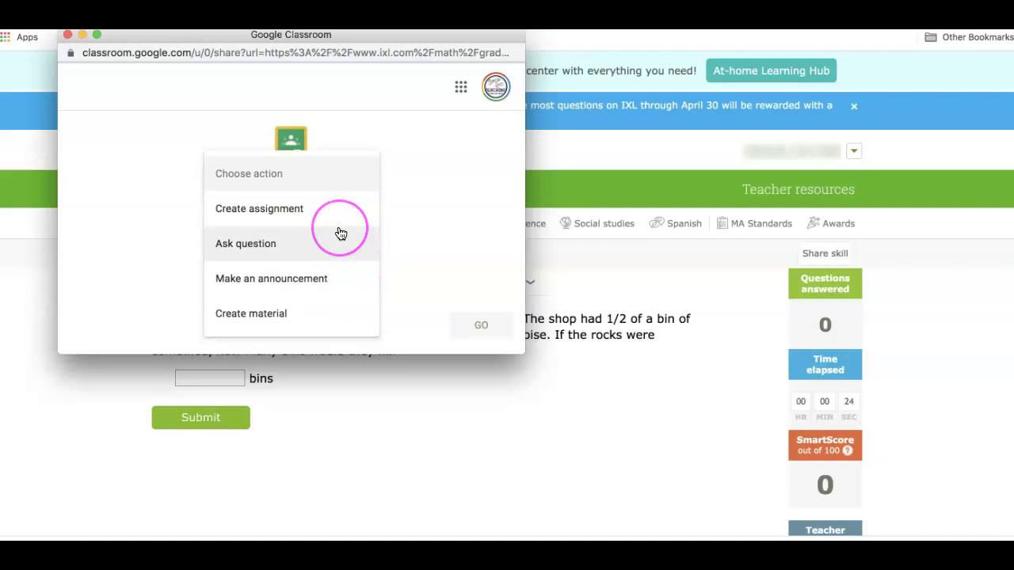
left_click(345, 216)
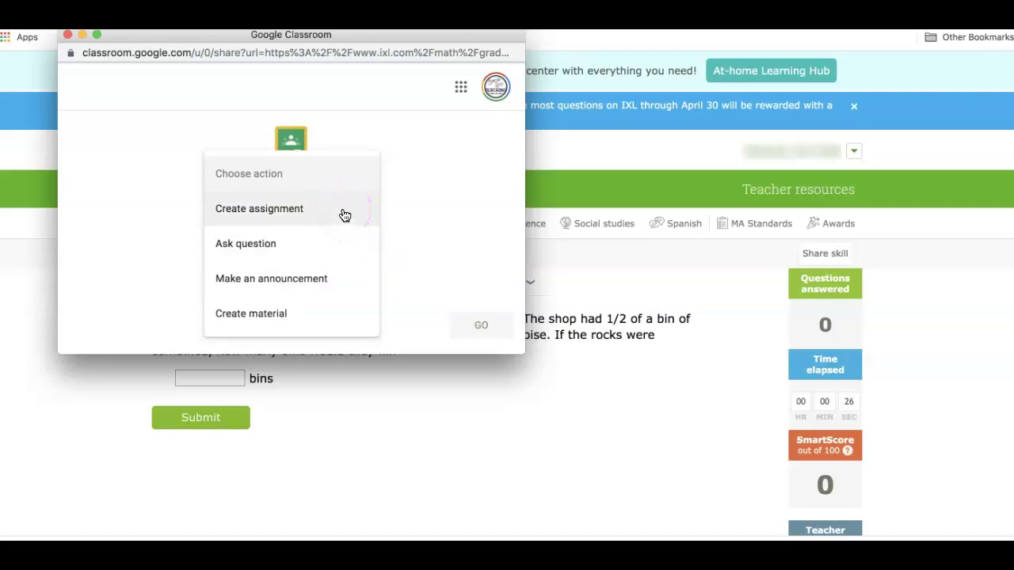
left_click(344, 215)
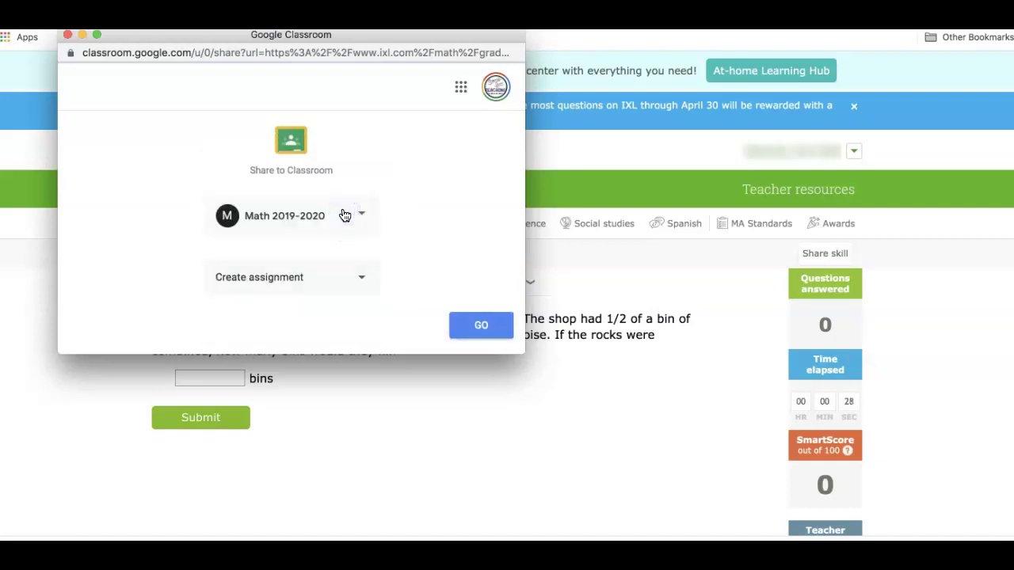
Title the assignment 'iXl' and add the instructions 'Complete this section'.
left_click(481, 325)
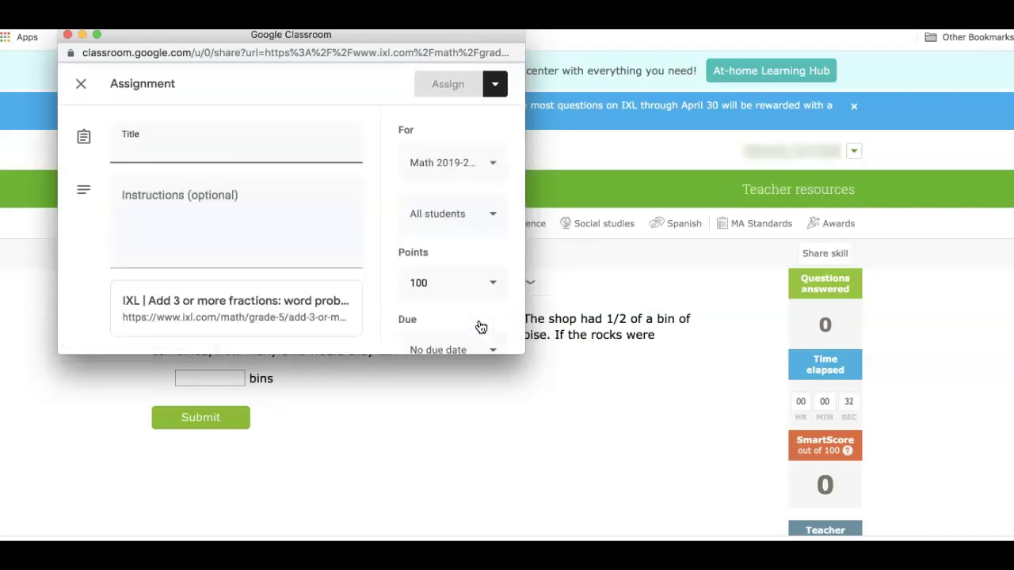
type("iXl")
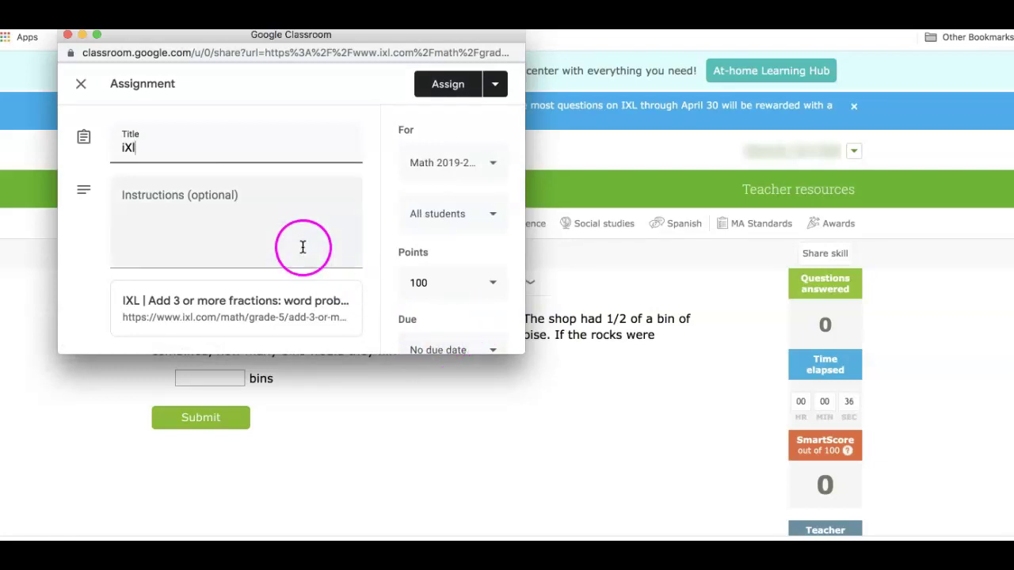
left_click(300, 211)
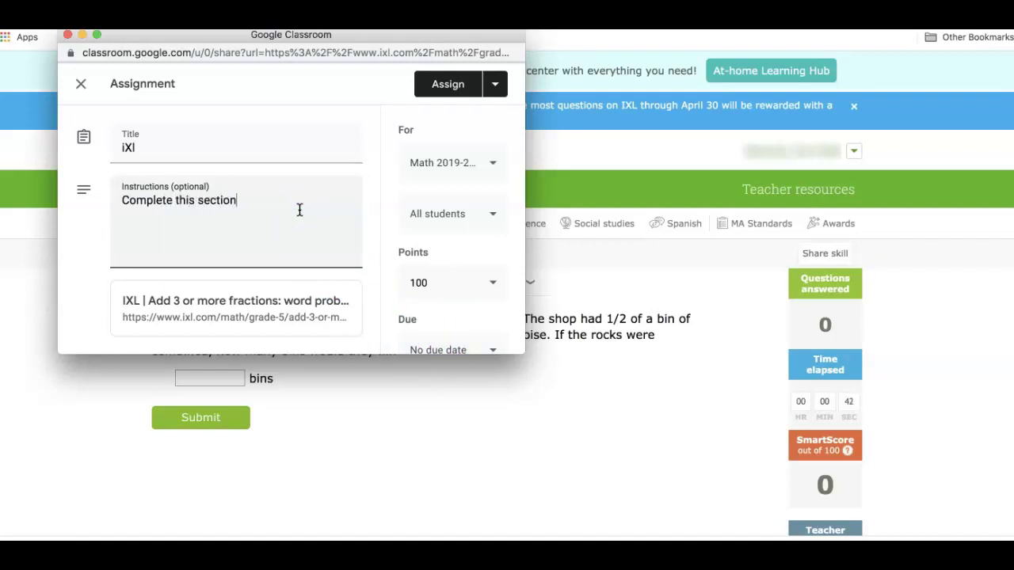
scroll(301, 210, "down", 3)
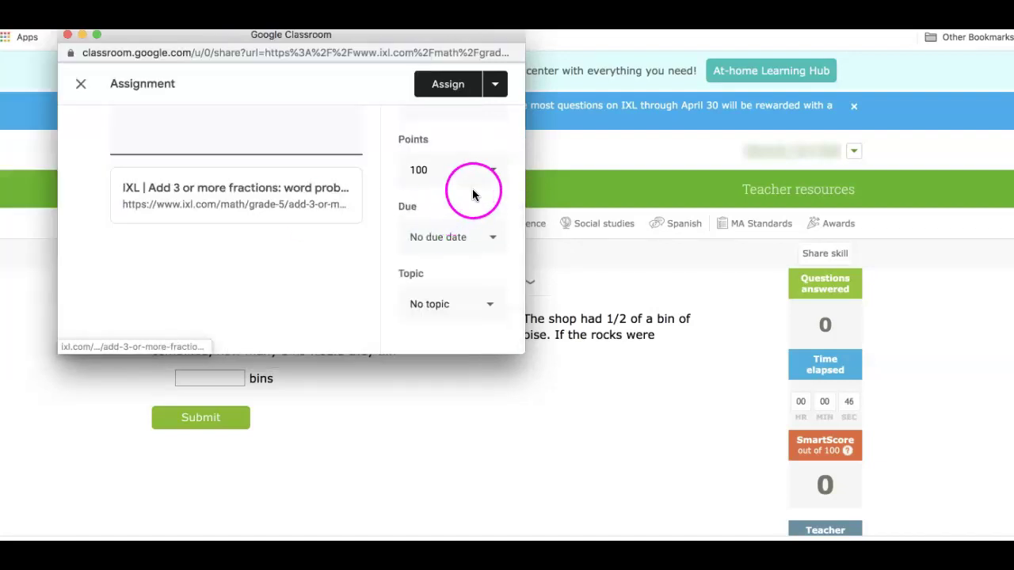
File the assignment under the Classwork topic, assign it, and open the class.
left_click(487, 306)
left_click(476, 274)
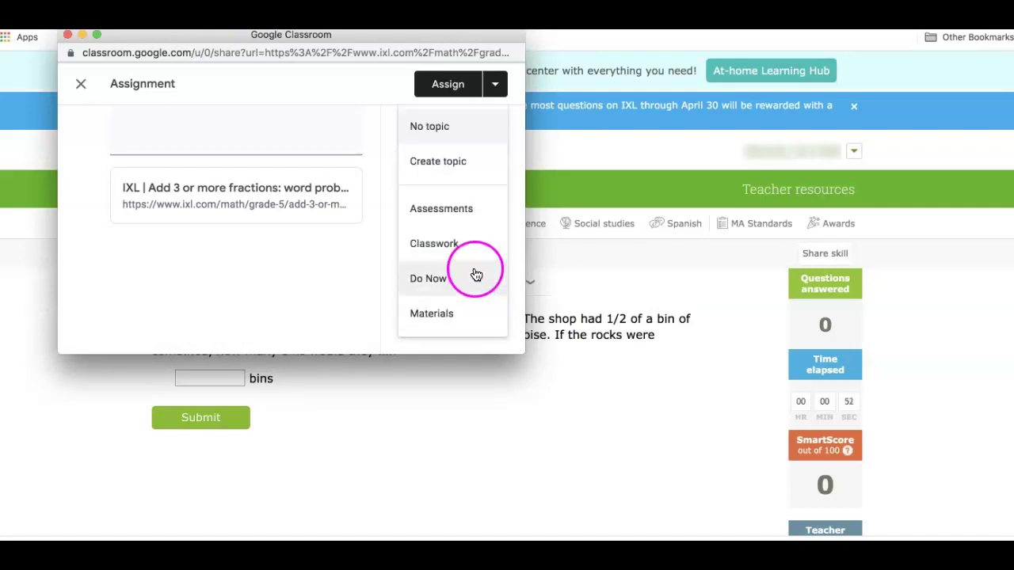
left_click(475, 243)
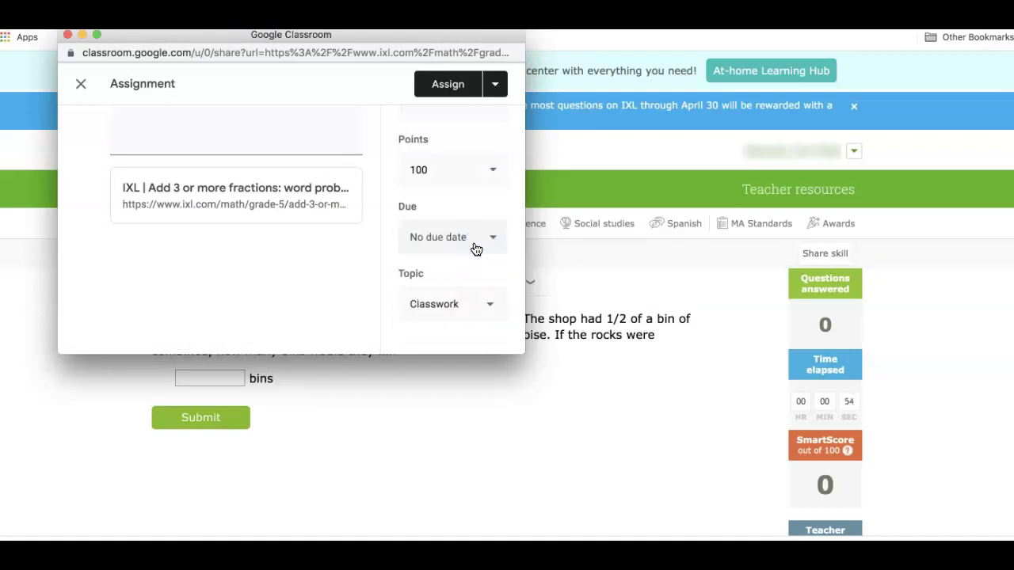
scroll(476, 250, "up", 2)
left_click(452, 91)
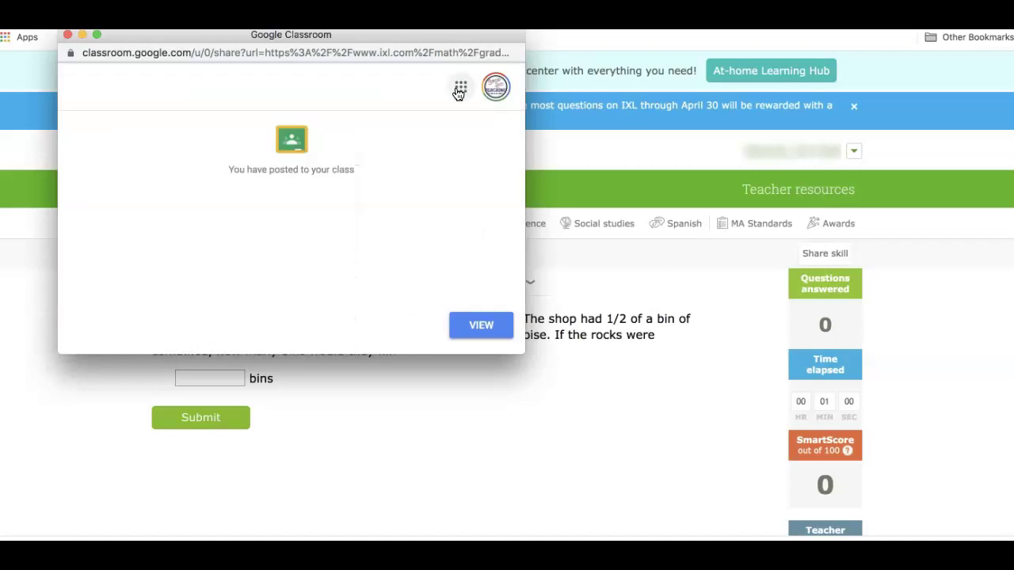
left_click(473, 325)
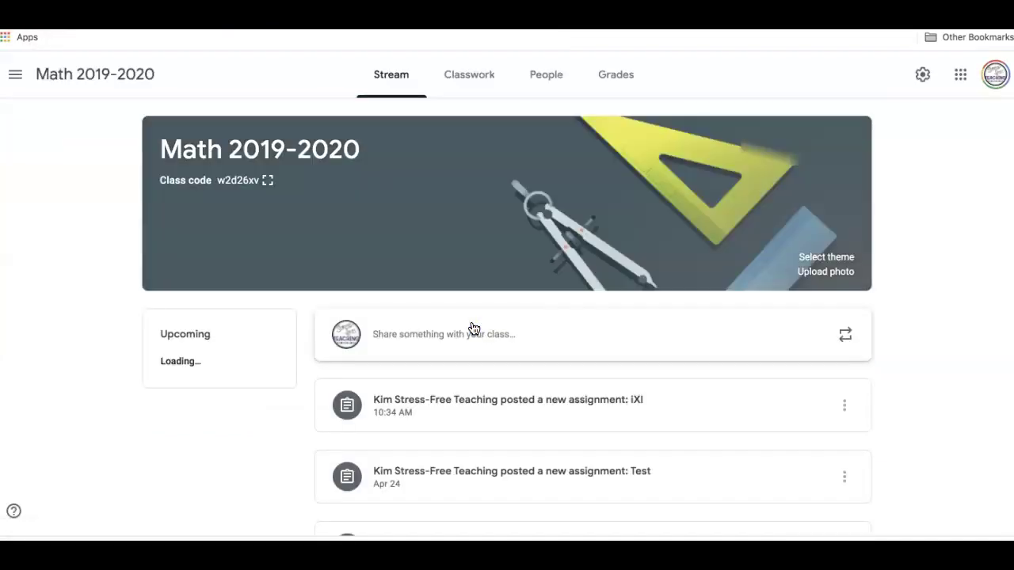
Expand the iXl assignment under the Classwork topic and open its attached IXL skill link.
left_click(473, 76)
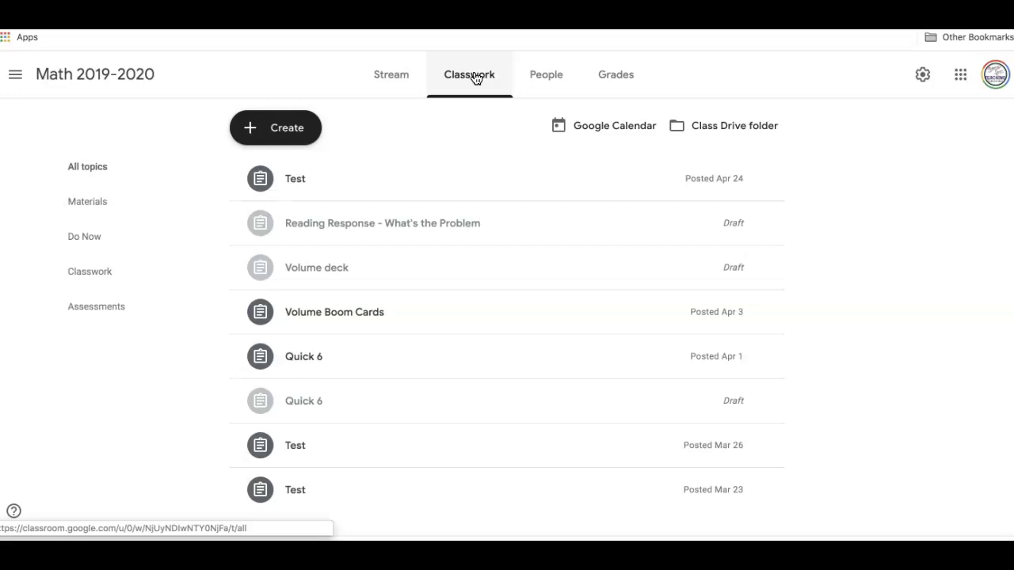
scroll(408, 293, "down", 5)
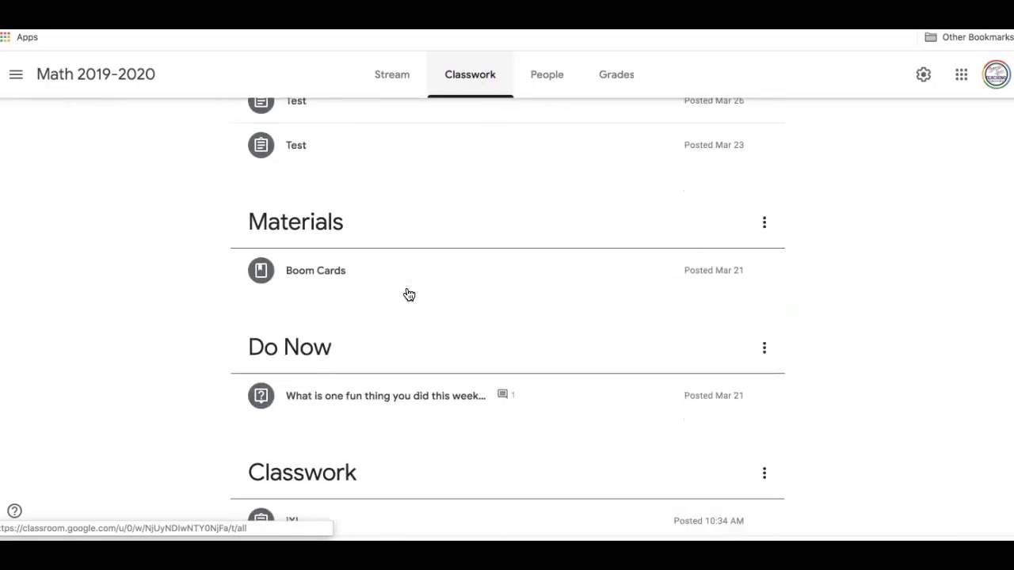
scroll(407, 293, "down", 4)
left_click(547, 237)
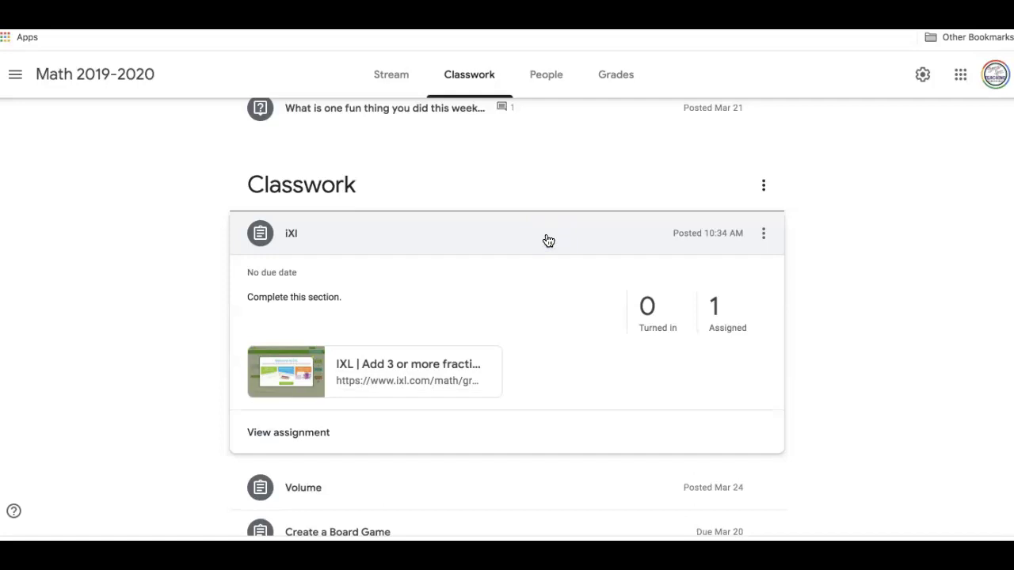
left_click(346, 372)
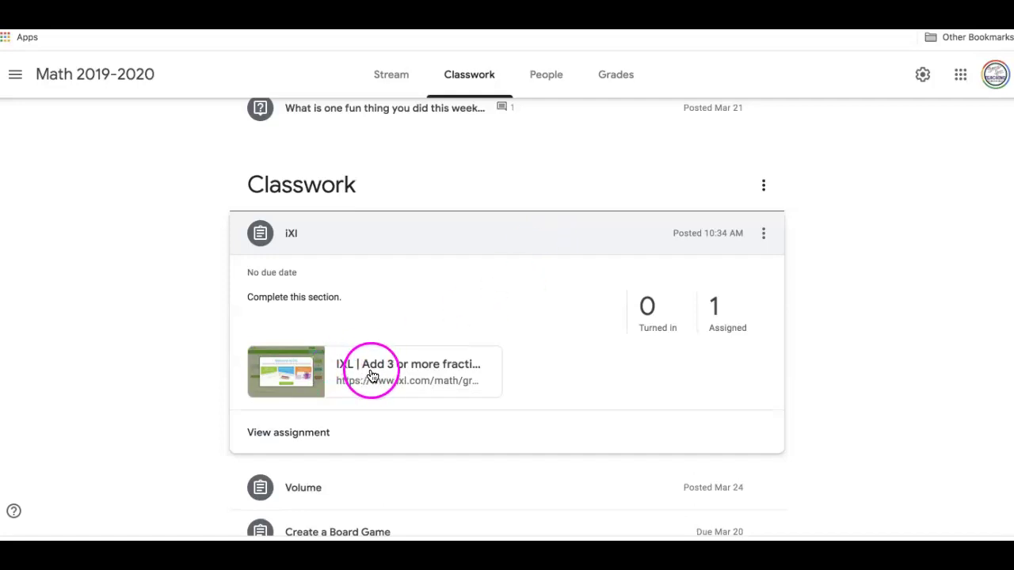
left_click(375, 378)
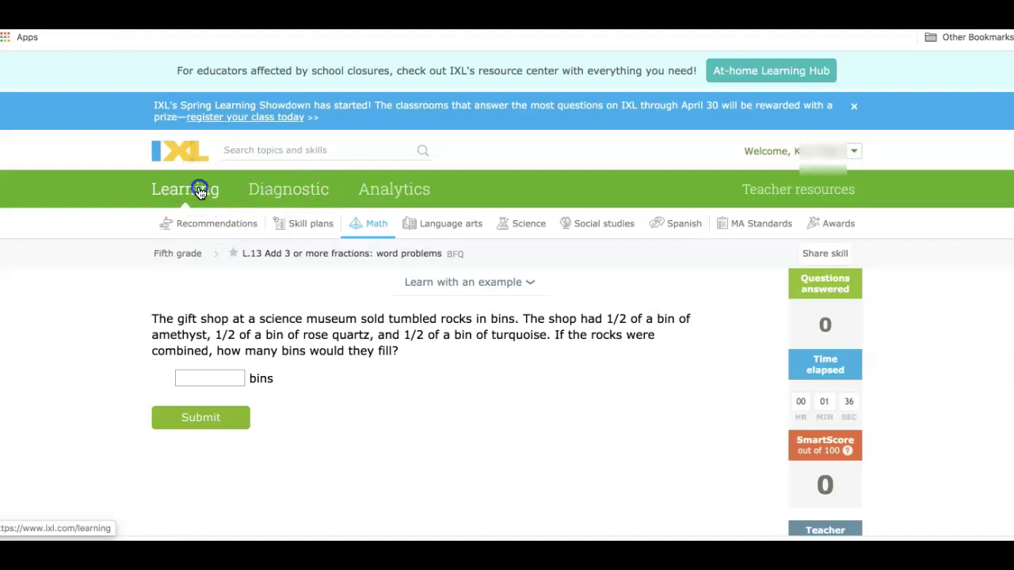
Return to IXL's Learning page and open the Fifth grade math skill list.
left_click(200, 193)
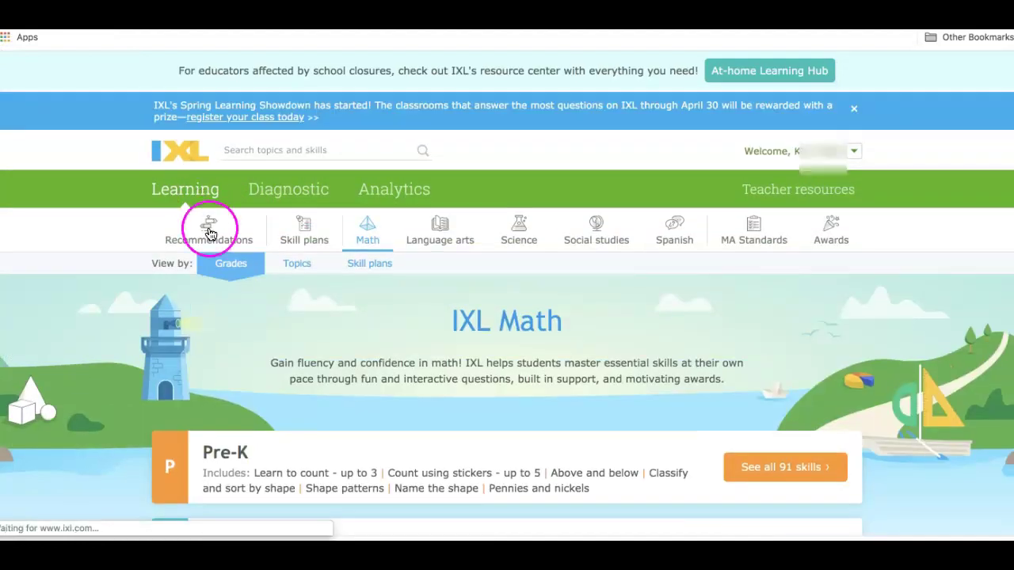
scroll(214, 287, "down", 10)
scroll(214, 294, "down", 1)
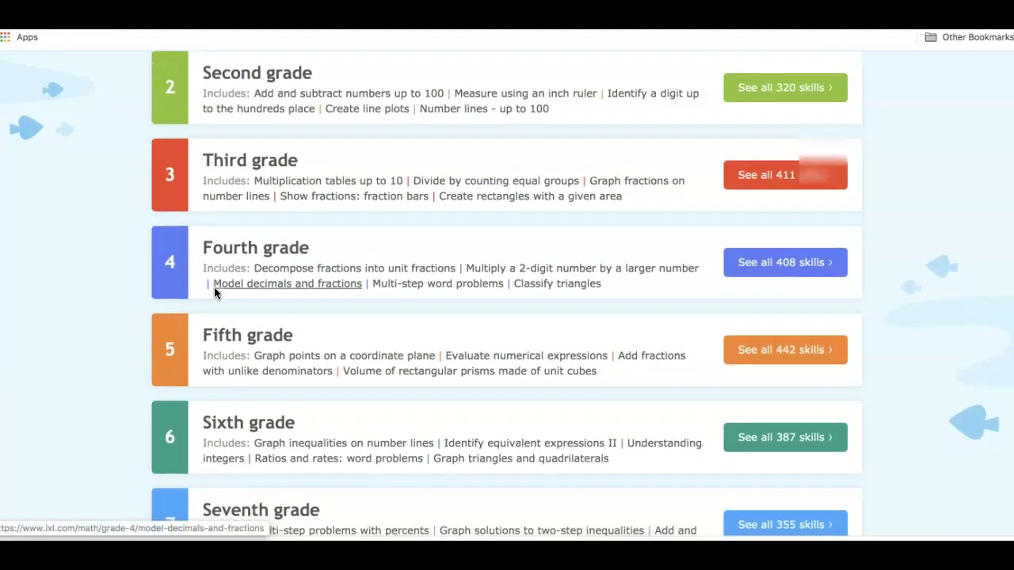
left_click(172, 352)
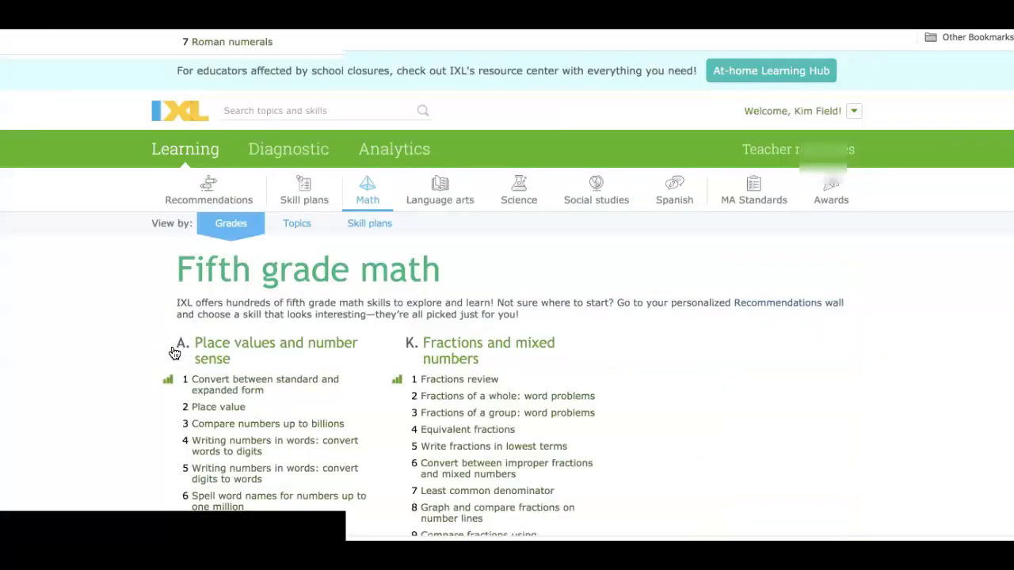
scroll(173, 351, "down", 5)
scroll(175, 353, "down", 2)
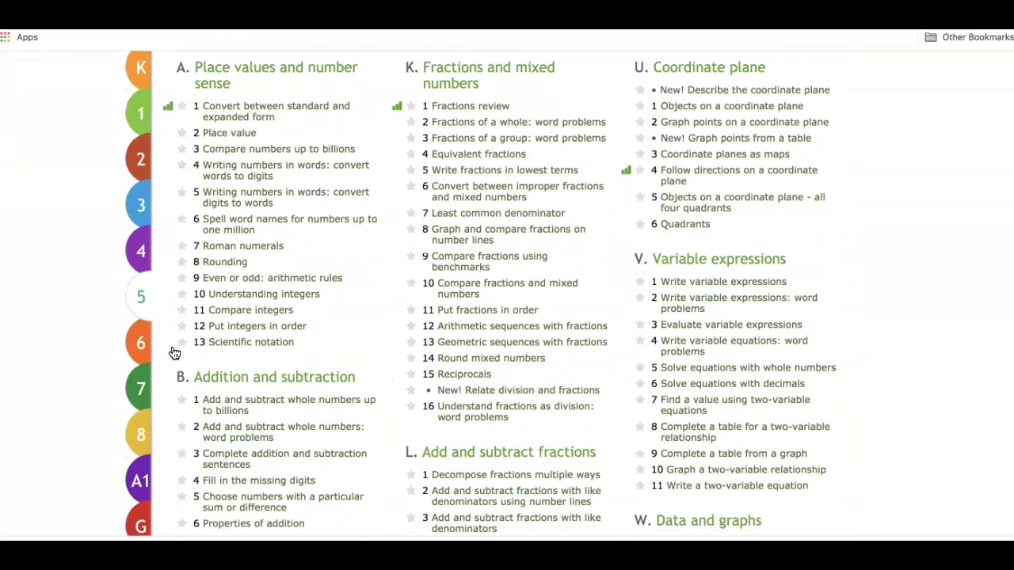
mouse_move(673, 174)
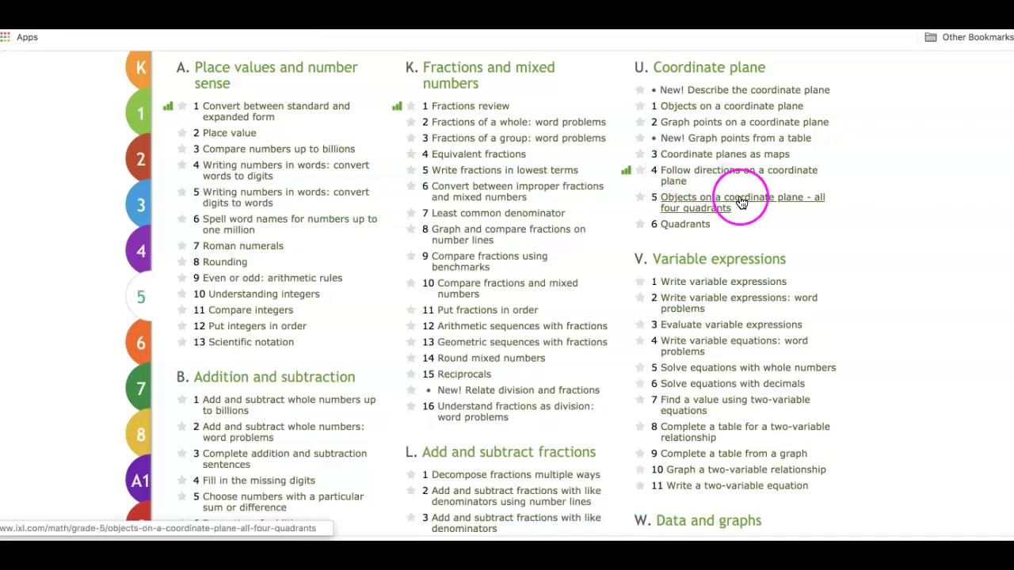
Open skill U.3 'Coordinate planes as maps' and copy its link.
left_click(735, 155)
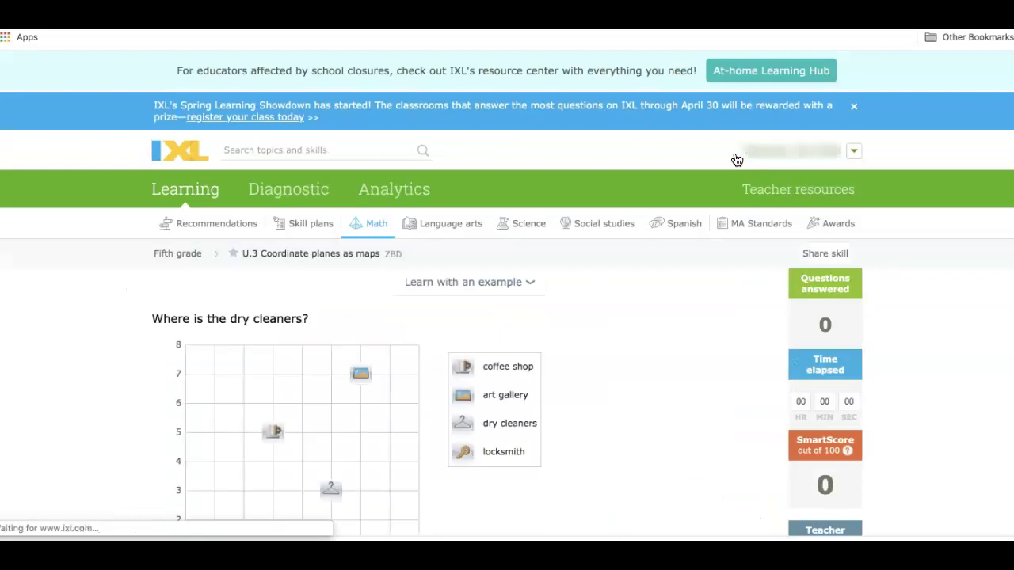
mouse_move(836, 263)
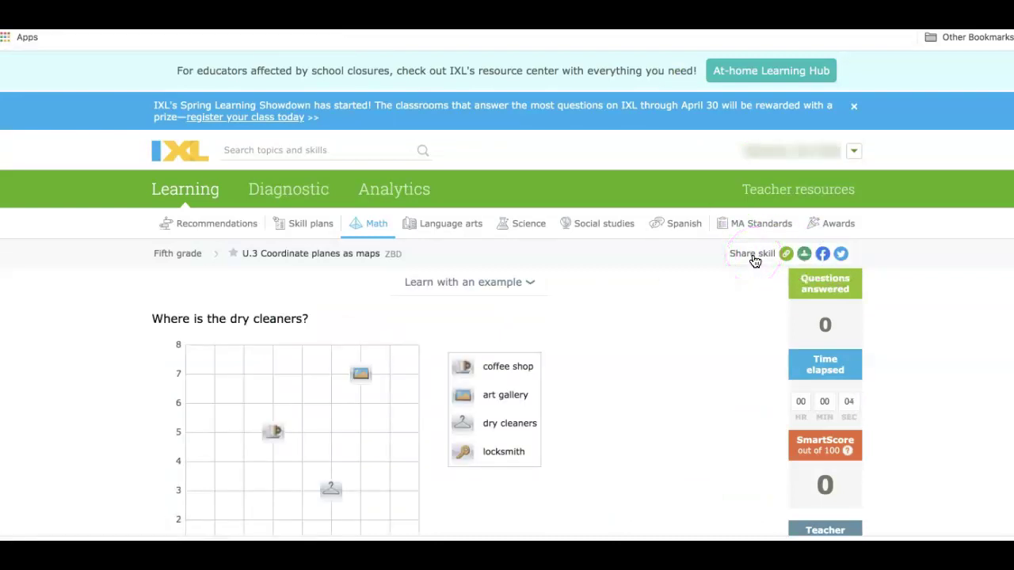
left_click(785, 257)
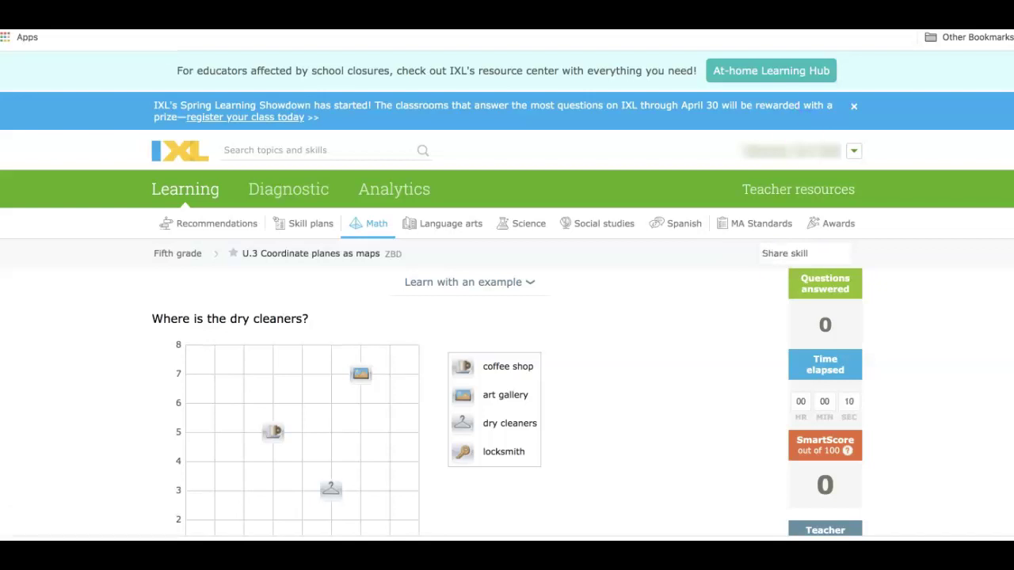
Back in Classroom, start a new assignment from the Math 2019-2020 Classwork page.
key("ctrl+Tab")
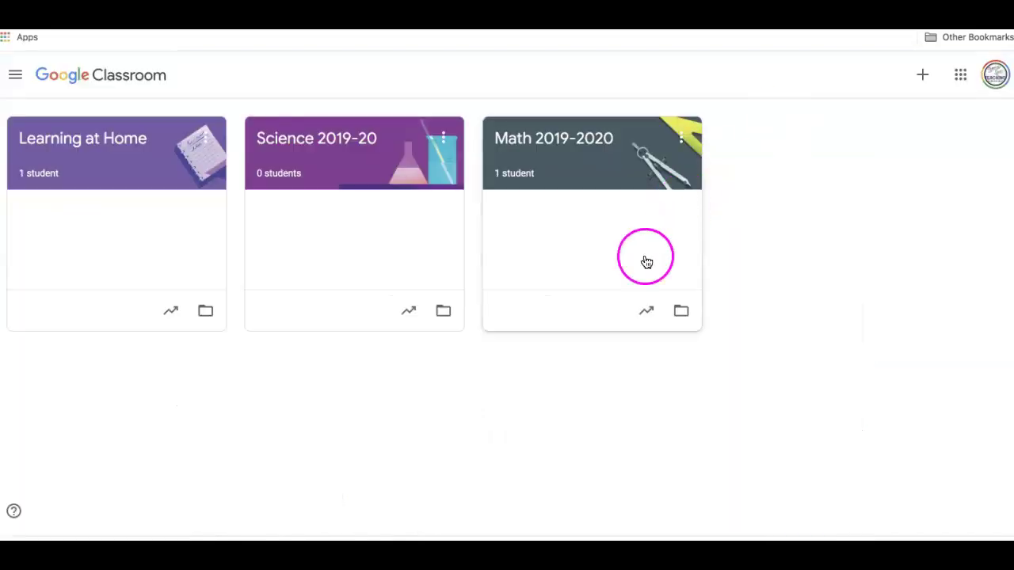
left_click(622, 185)
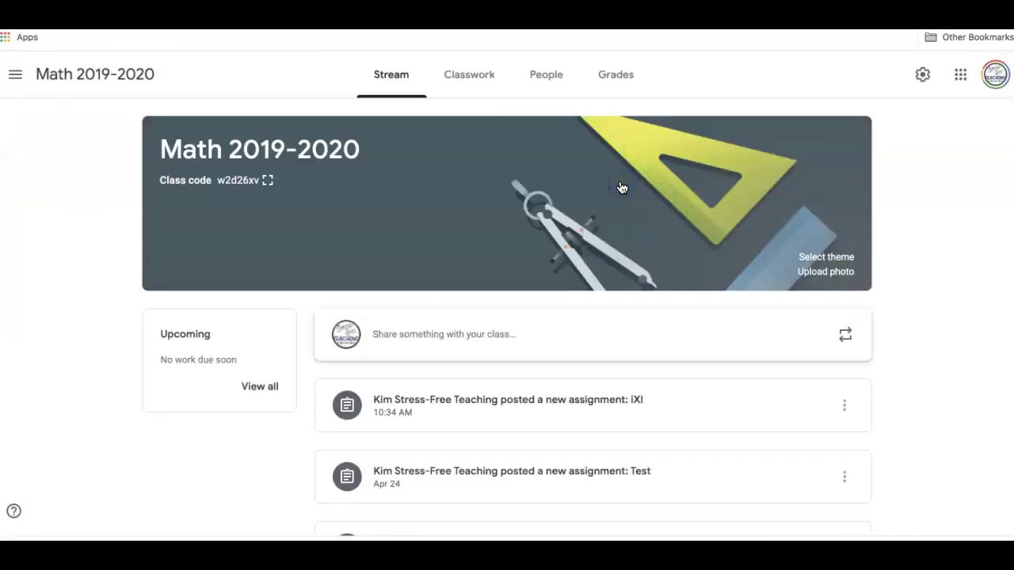
left_click(465, 75)
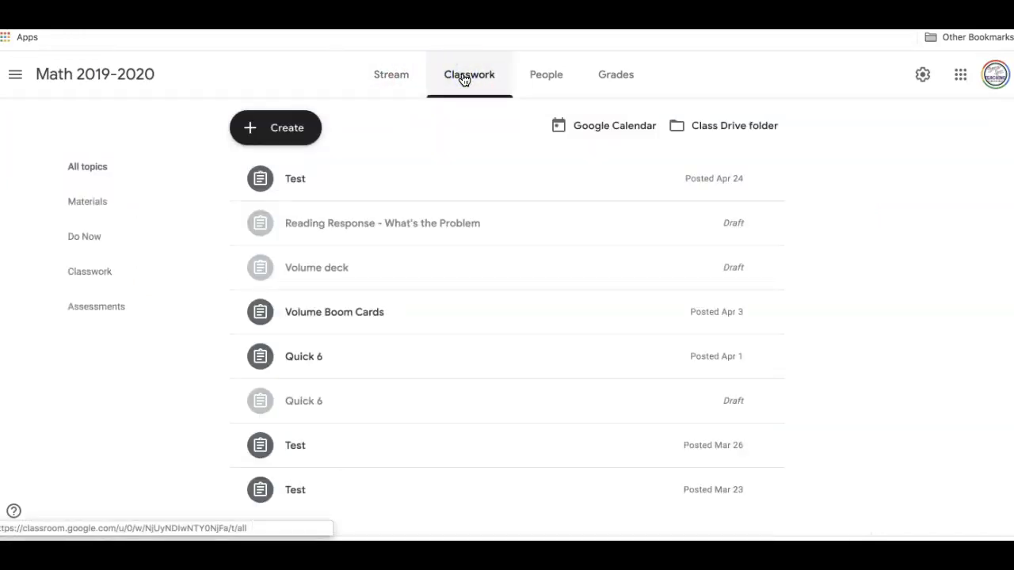
left_click(286, 131)
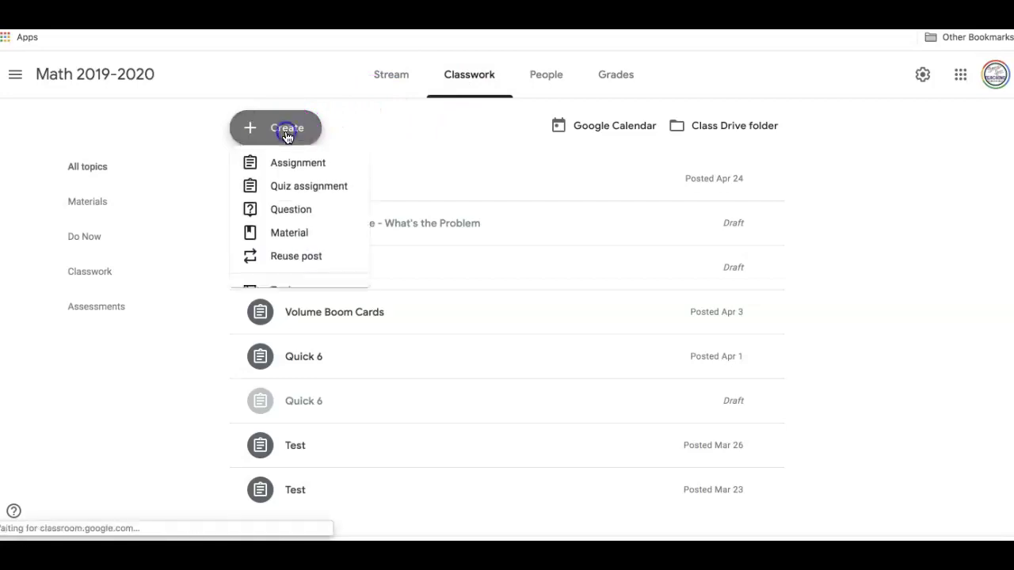
left_click(299, 170)
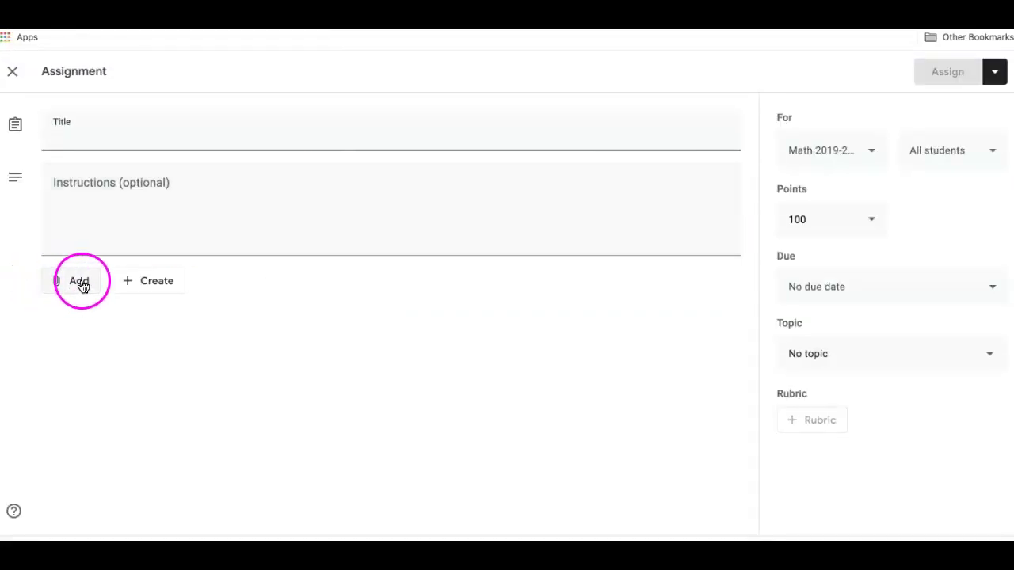
Paste the copied IXL skill URL into a new link attachment.
left_click(79, 282)
left_click(90, 333)
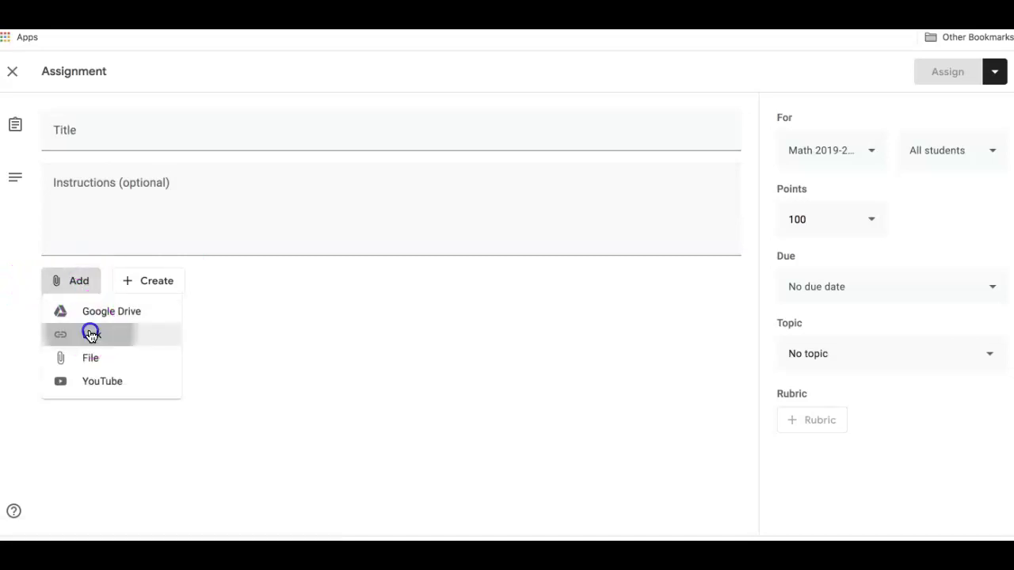
key("super+v")
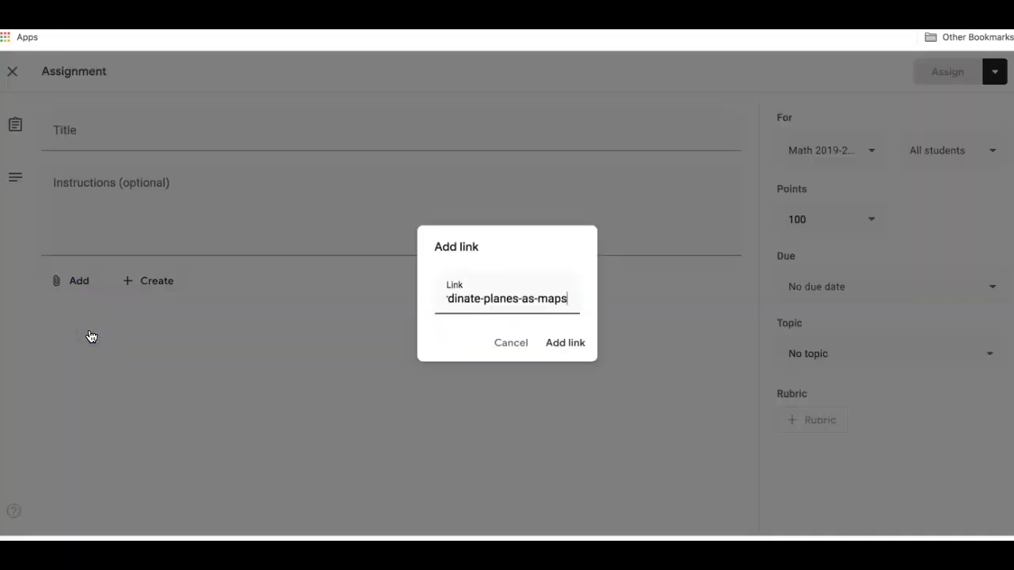
Confirm the pasted 'Coordinate planes as maps' URL as the assignment's link attachment.
left_click(557, 345)
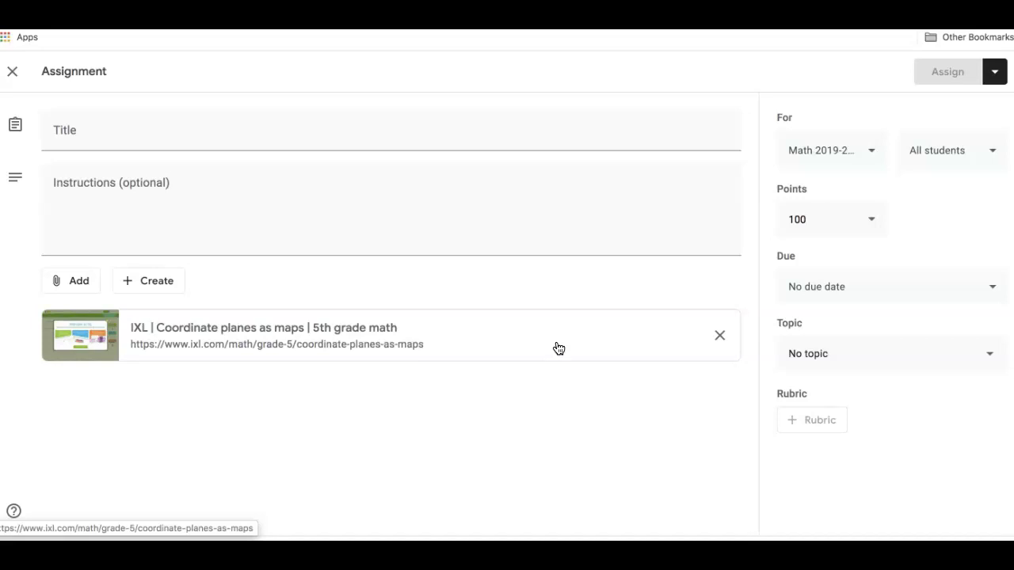
Enter the title 'Coordinate Grid practice' and pick Classwork from the Topic list.
left_click(272, 135)
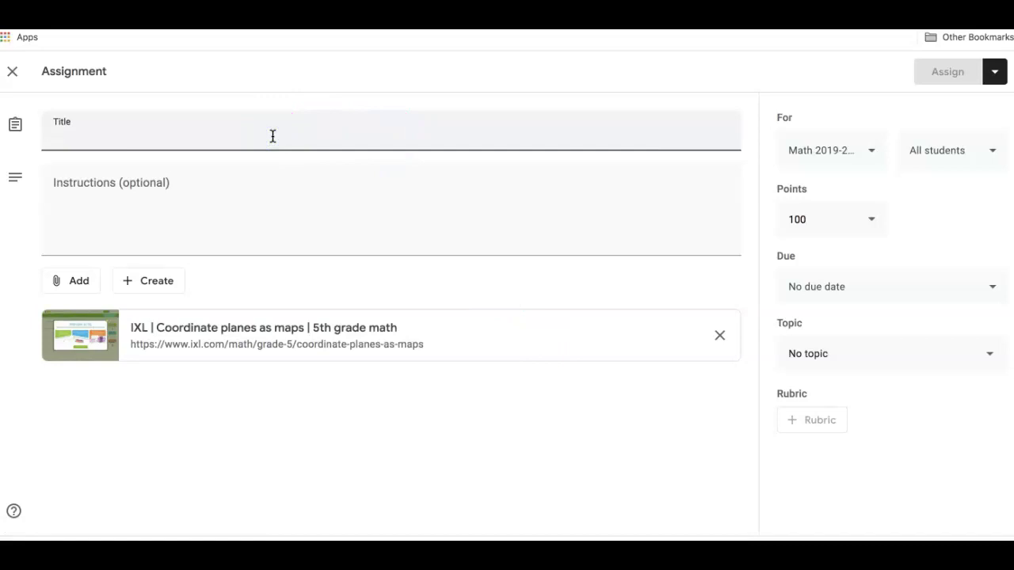
type("C")
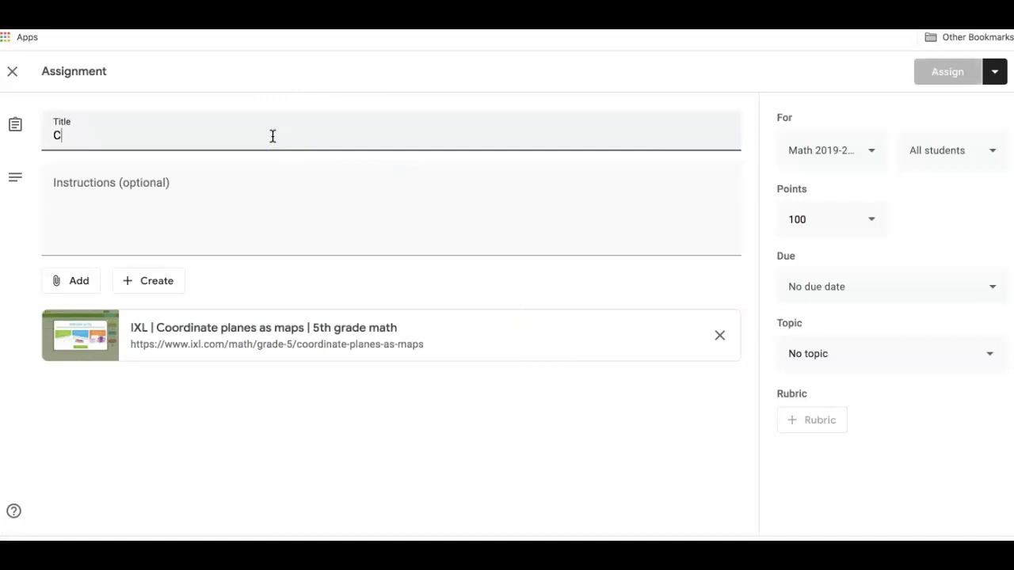
type("oordinate ")
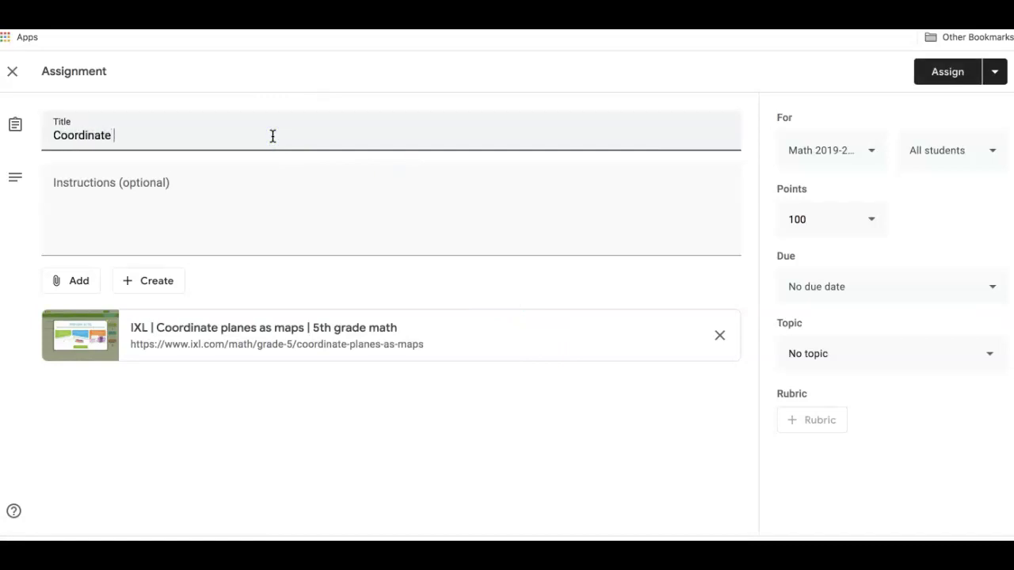
type("Grid practice")
left_click(225, 195)
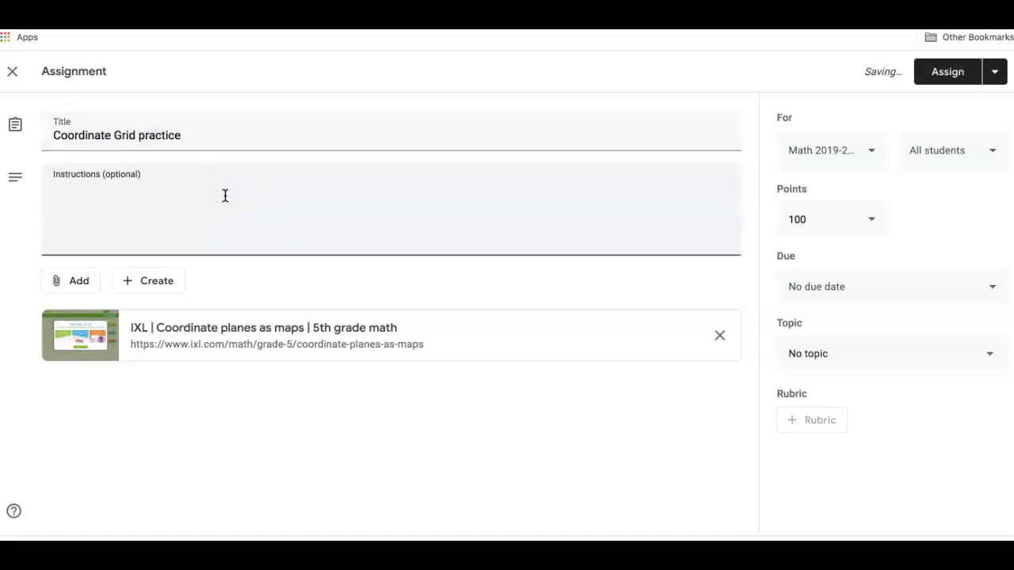
left_click(915, 362)
left_click(885, 423)
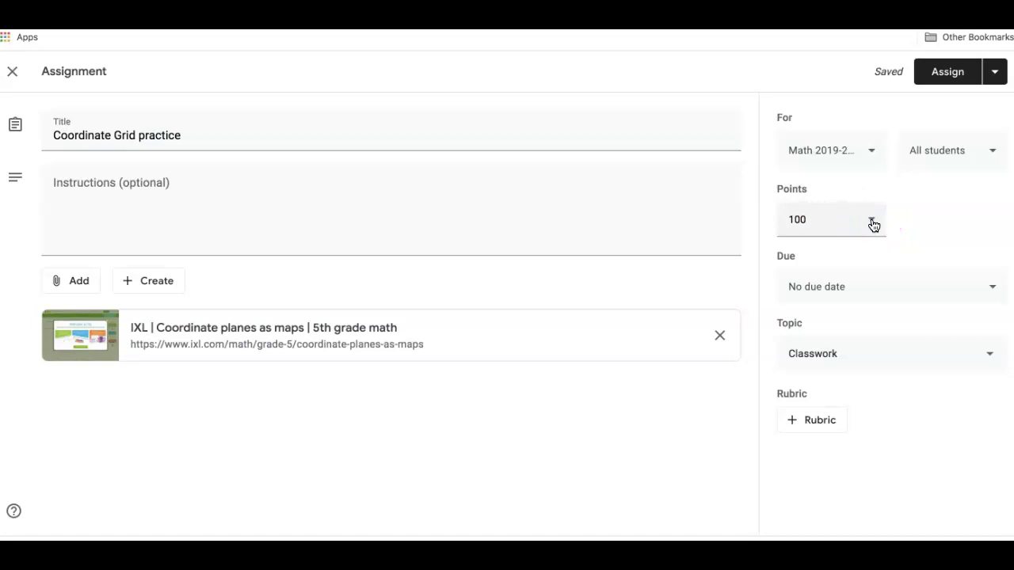
Assign it, expand 'Coordinate Grid practice' under Classwork, and open its IXL link.
left_click(950, 77)
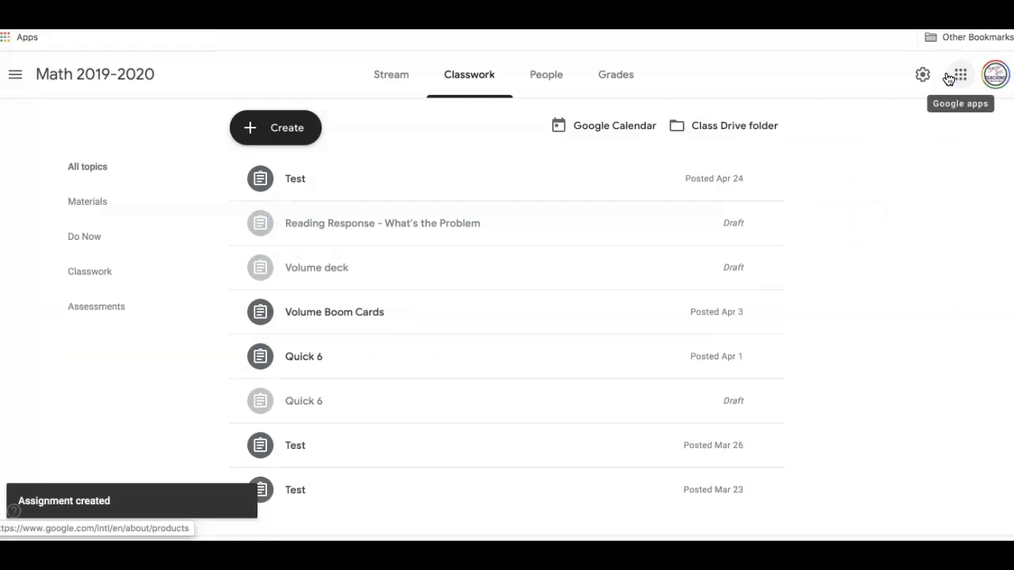
scroll(573, 277, "down", 2)
left_click(573, 277)
scroll(571, 276, "down", 6)
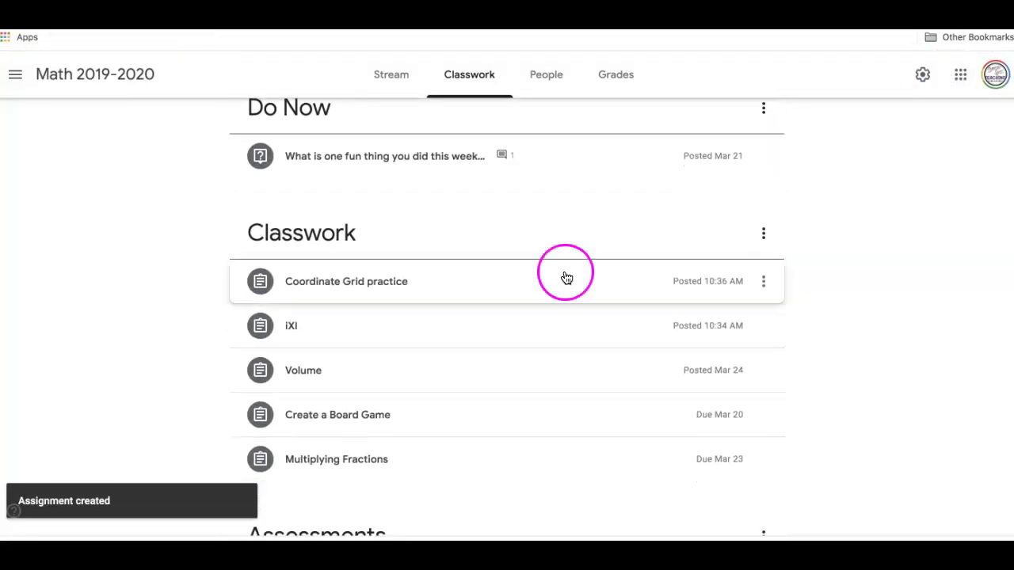
left_click(529, 285)
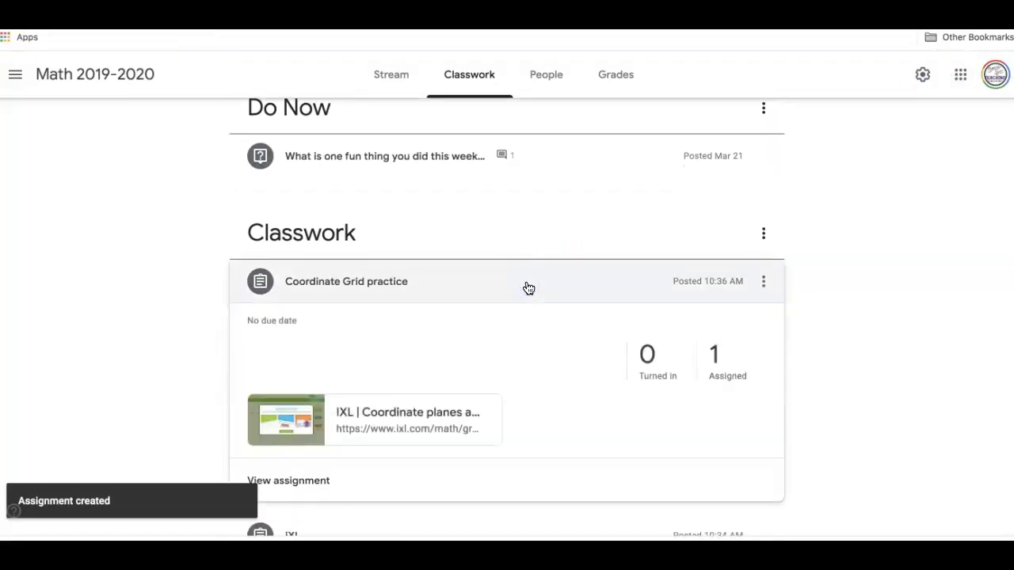
left_click(412, 418)
Scroll down the IXL 'Coordinate planes as maps' practice page to the pet store map question.
scroll(415, 422, "down", 5)
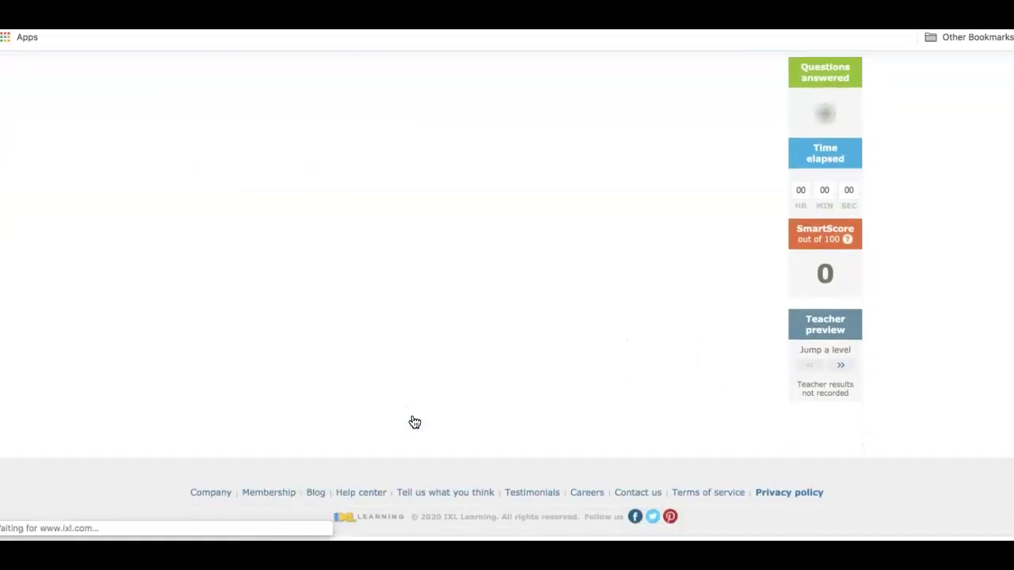